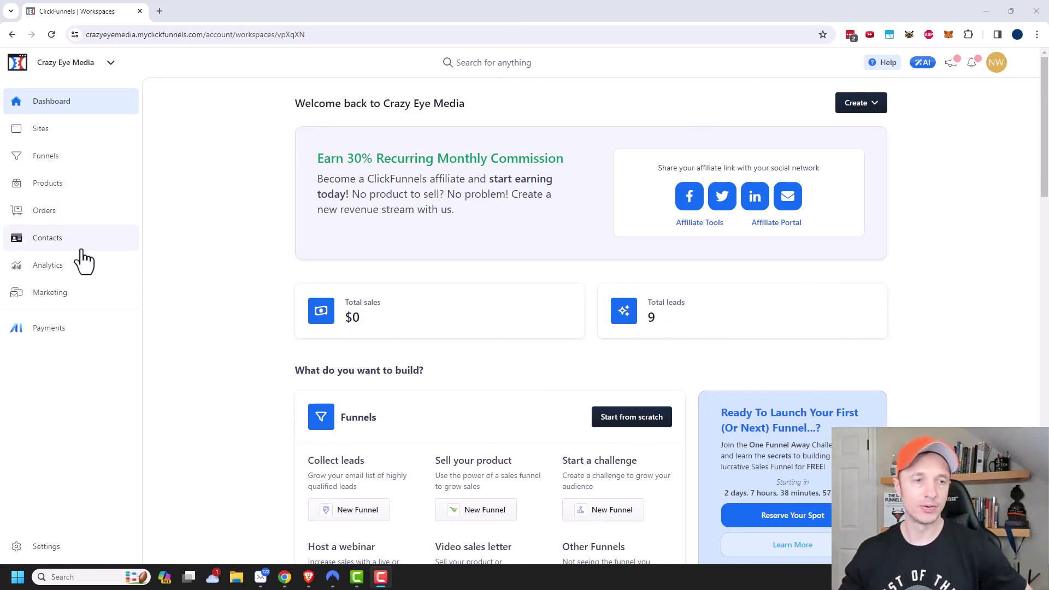
- Open the Analytics overview for all funnels over Jan 7–13, 2024, leaving comparison and funnel filters unchanged
click(54, 267)
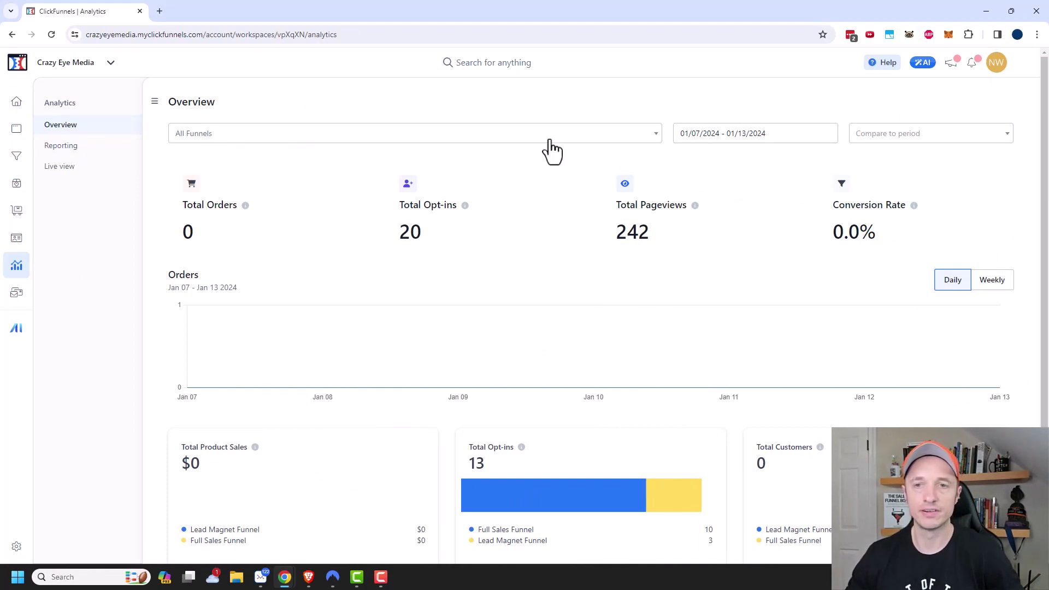
click(932, 138)
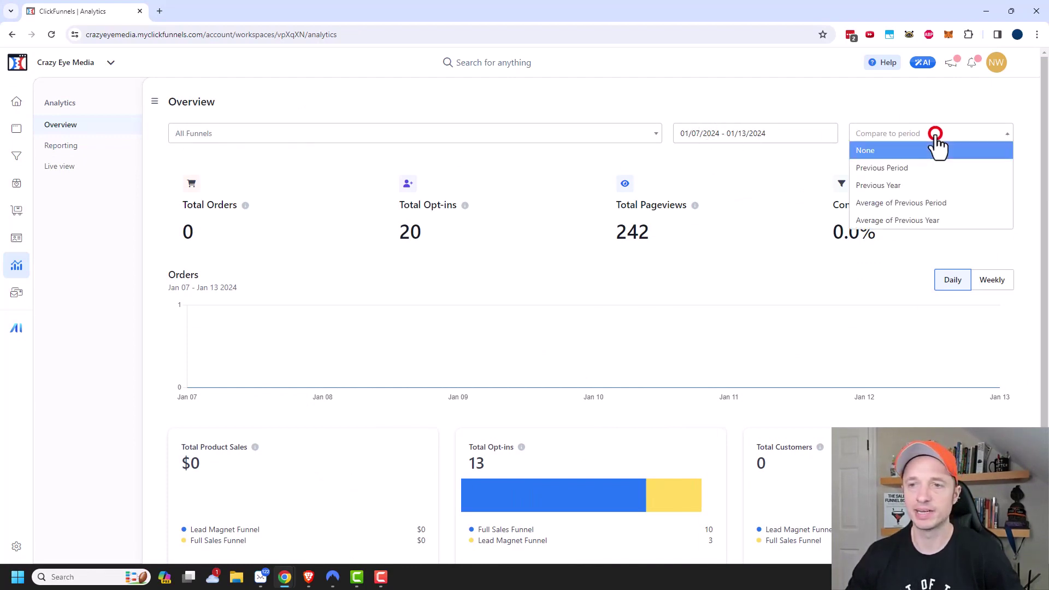
click(616, 137)
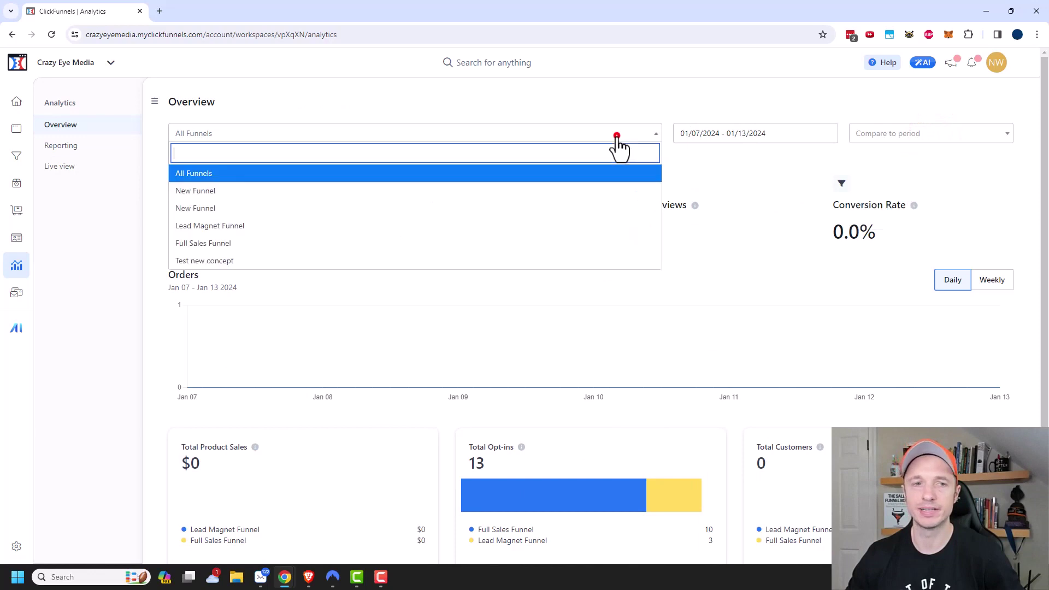
click(498, 118)
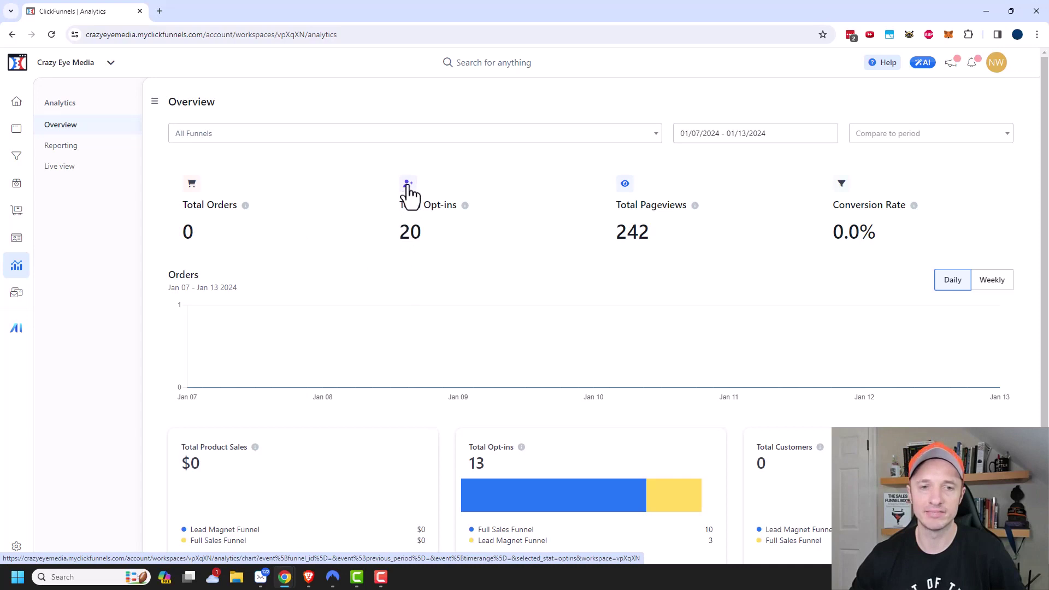
- Switch the overview chart through opt-ins, orders and pageviews to conversion rate, grouped daily
click(409, 189)
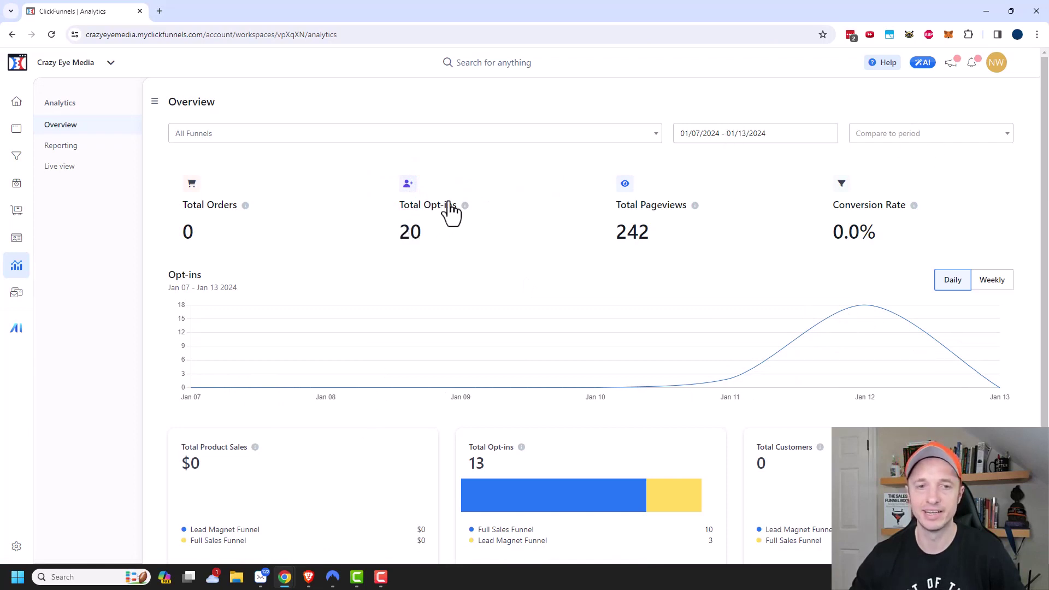
click(191, 185)
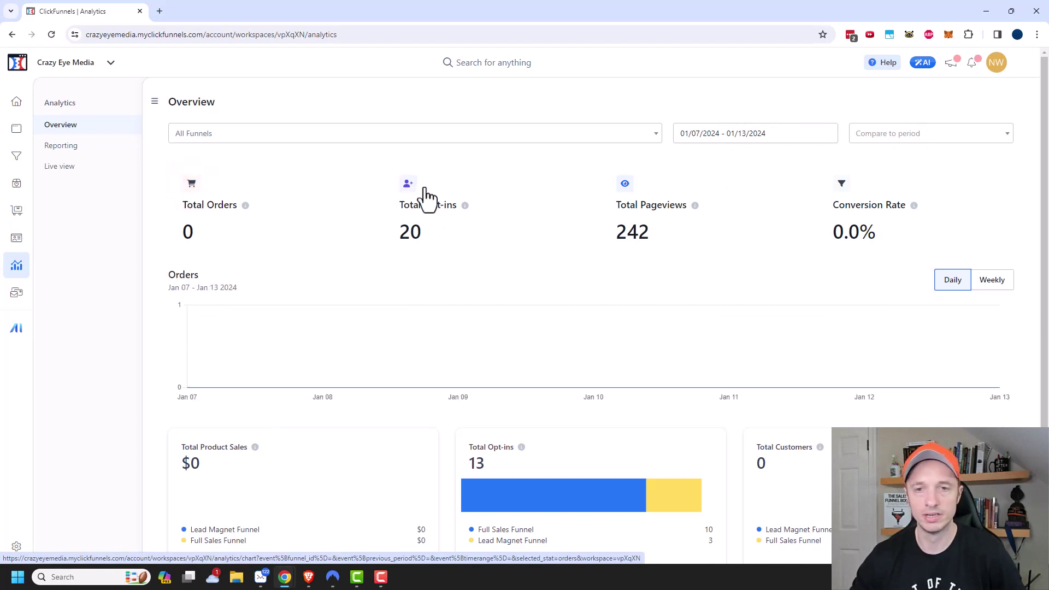
click(625, 184)
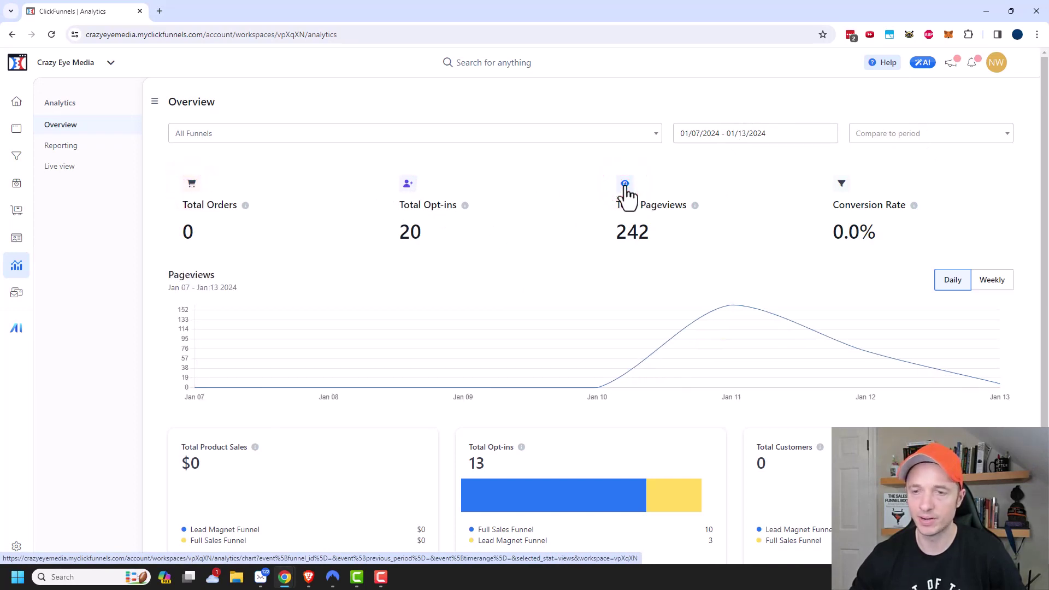
click(842, 184)
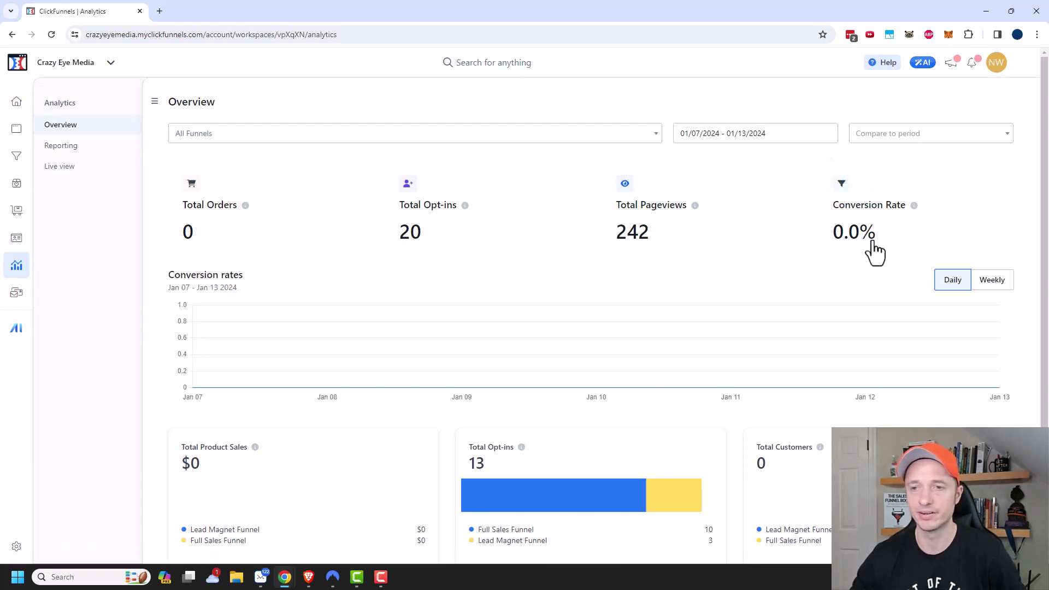
click(978, 283)
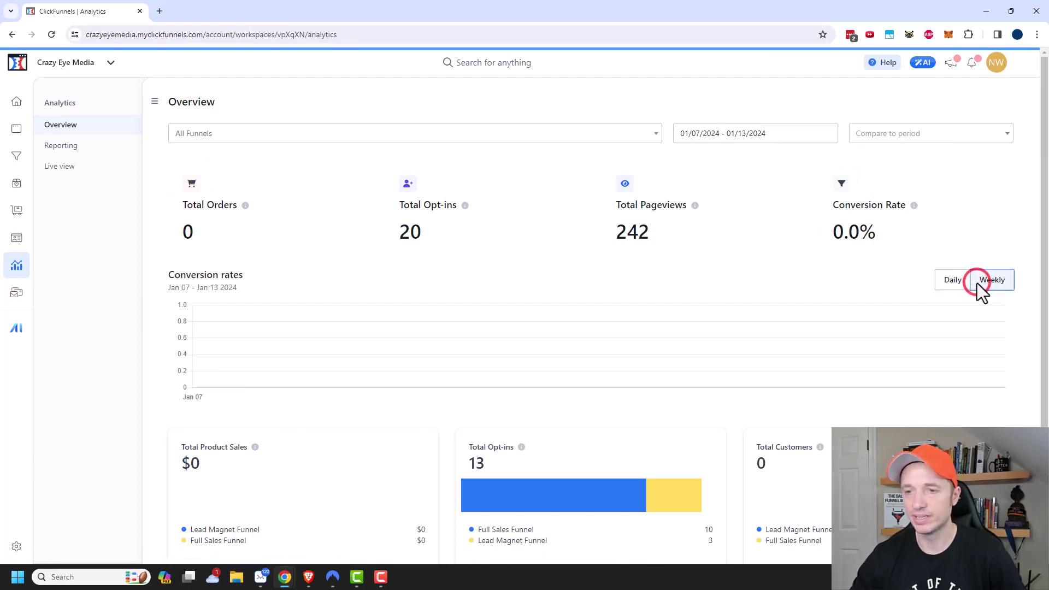
click(944, 285)
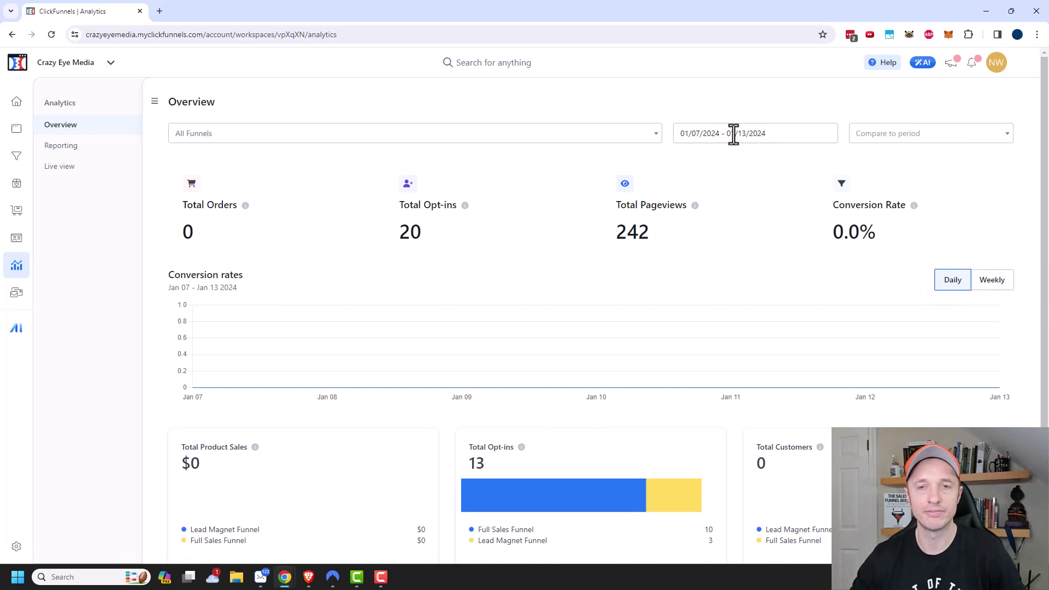
- Keep All Funnels and review the per-funnel breakdown: 13 opt-ins (Full Sales Funnel 10, Lead Magnet 3)
click(617, 135)
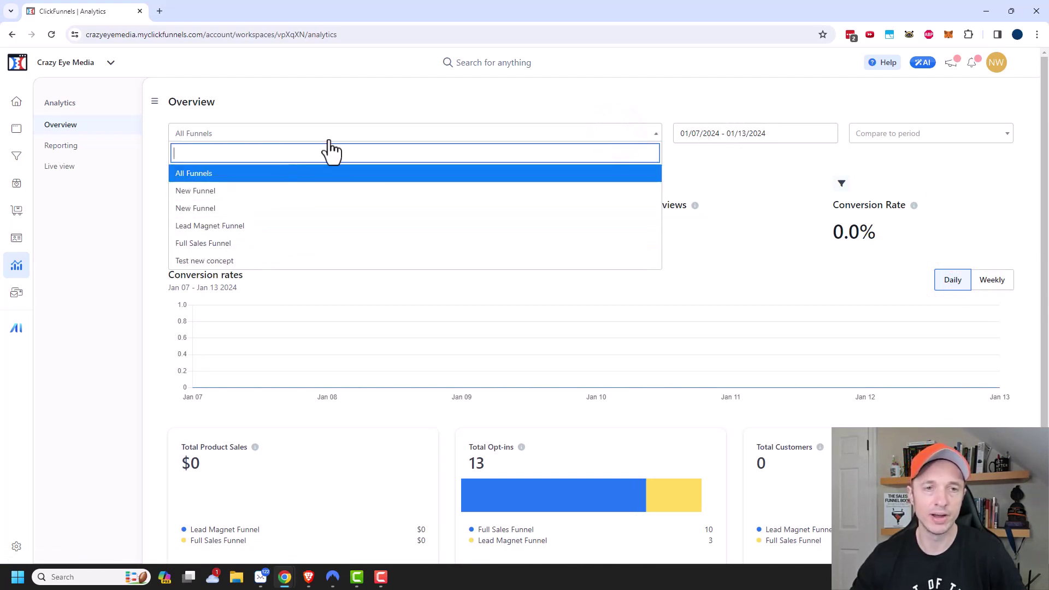
click(370, 107)
scroll(440, 235, down, 1)
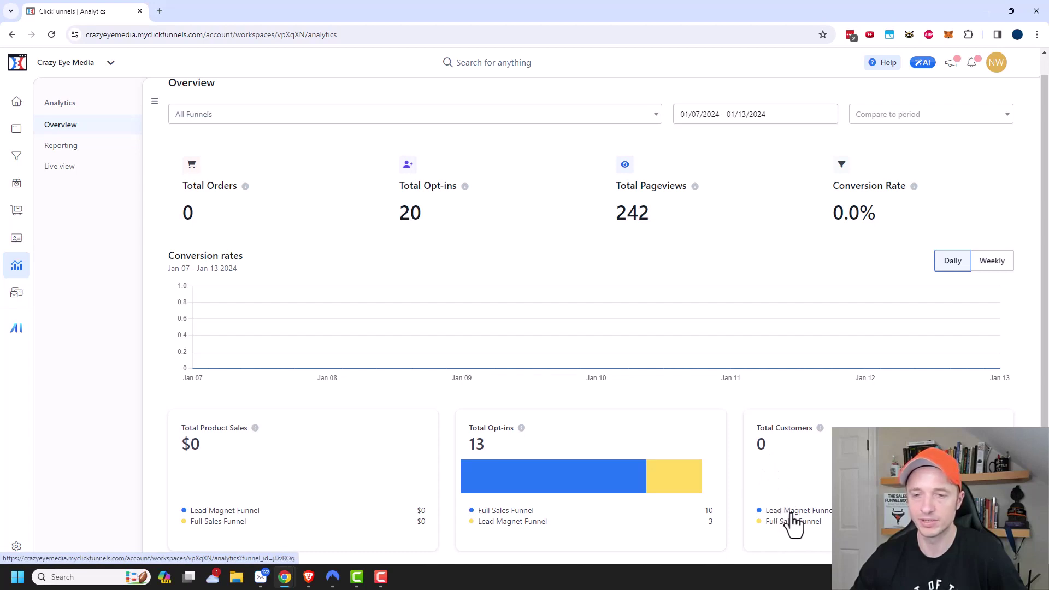
scroll(794, 445, up, 1)
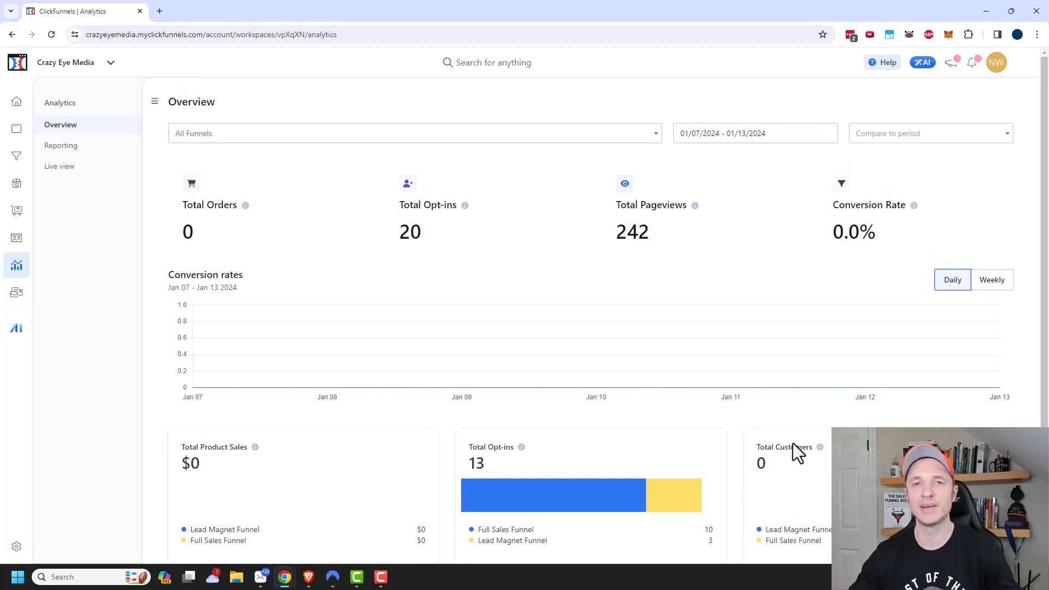
click(476, 133)
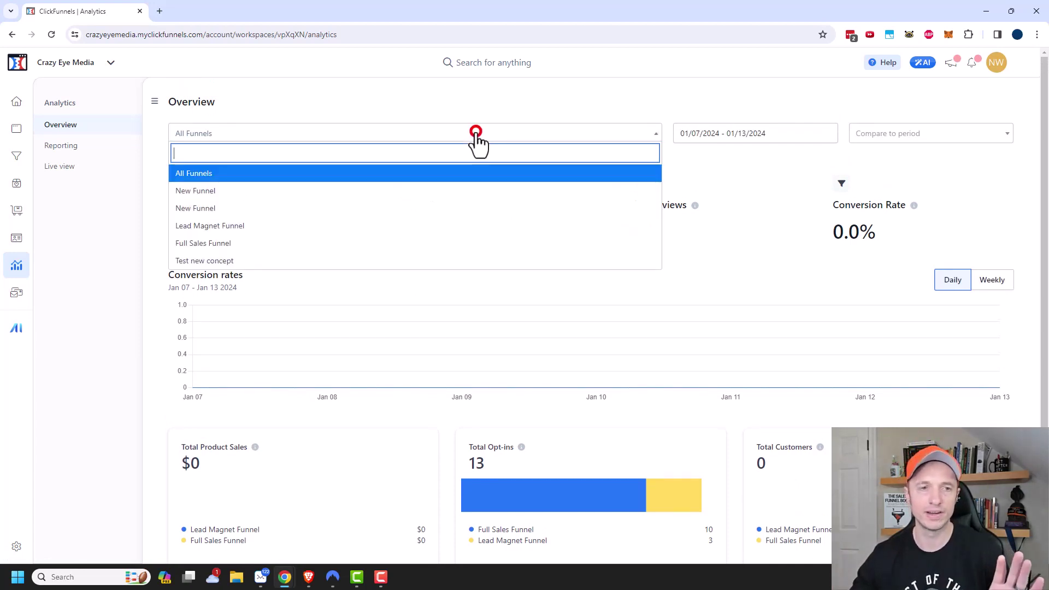
click(427, 119)
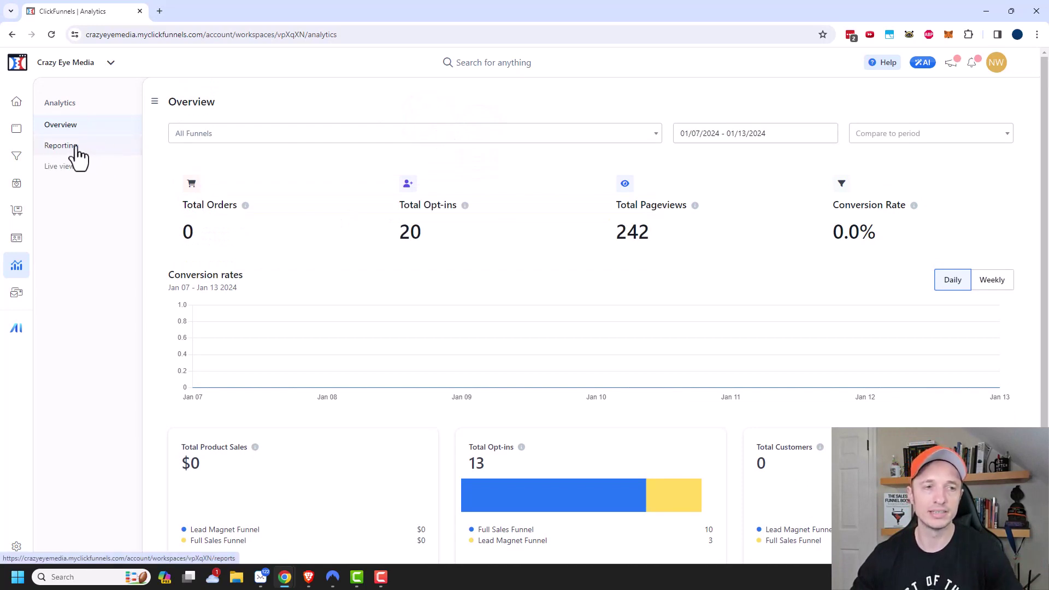
- Open the Sales by Funnel report for Jan 7–13, 2024, keeping Revenue as the breakdown measure
click(58, 148)
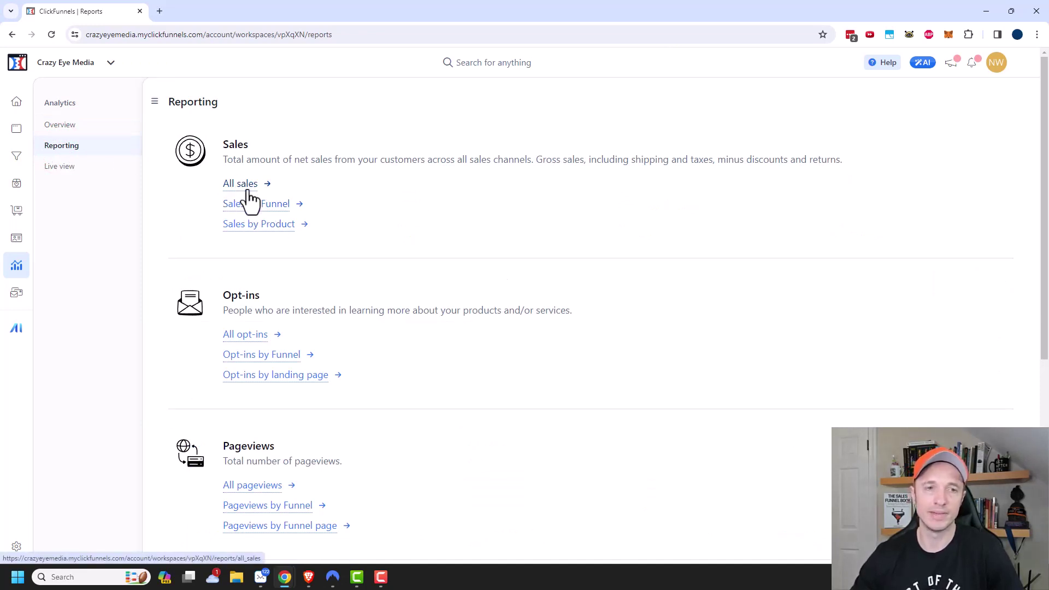
click(300, 206)
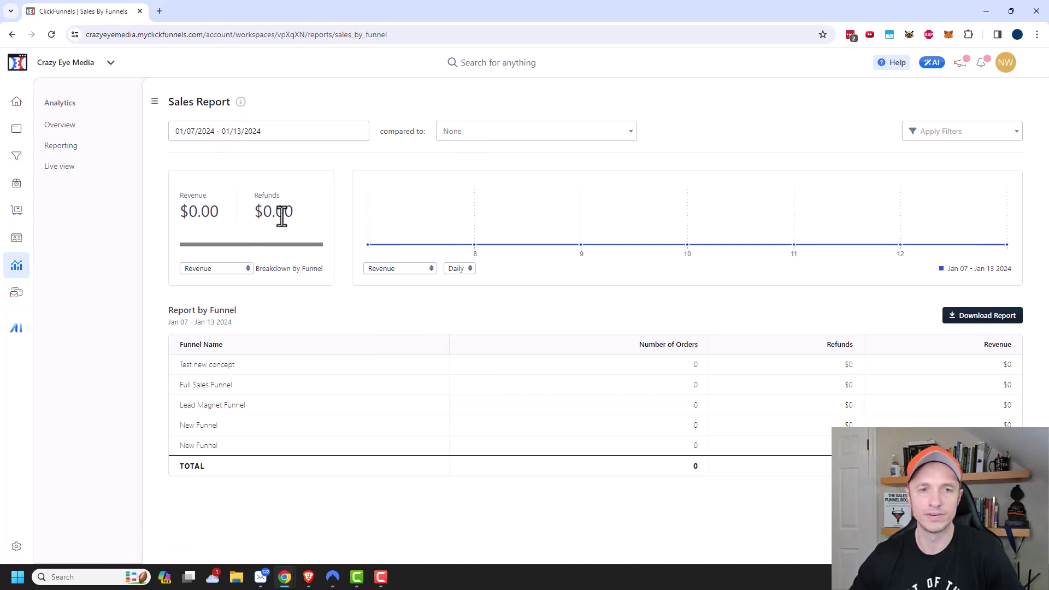
click(249, 268)
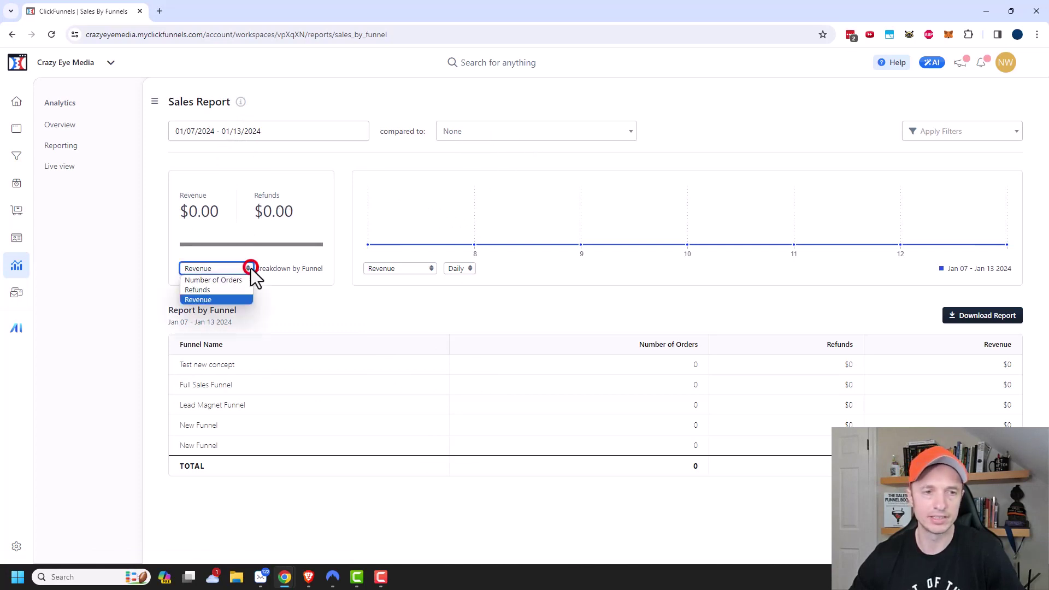
click(217, 299)
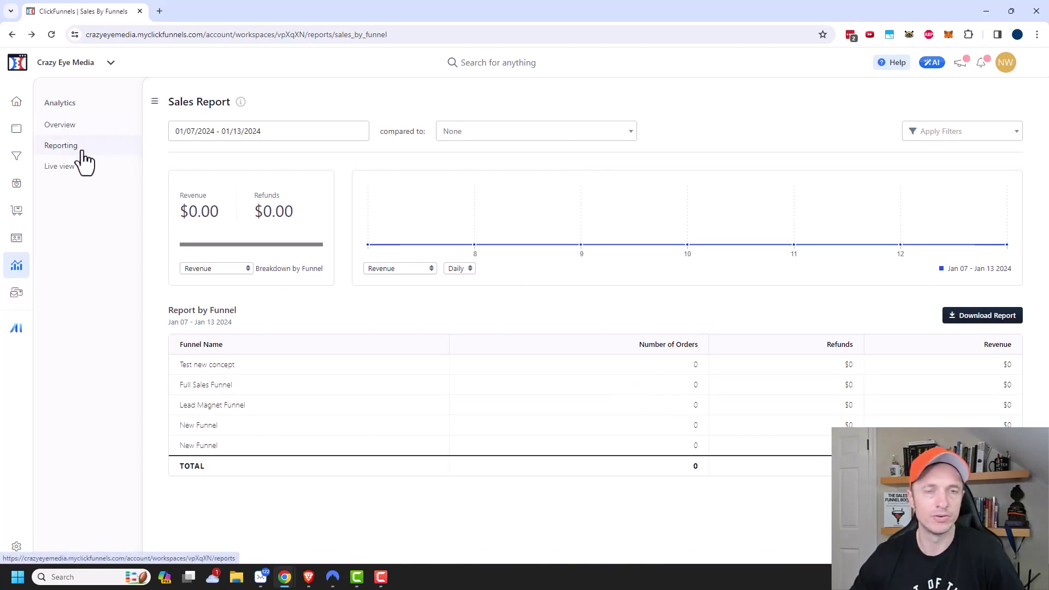
- From the Reporting list, open the Opt-ins by Funnel report
click(63, 149)
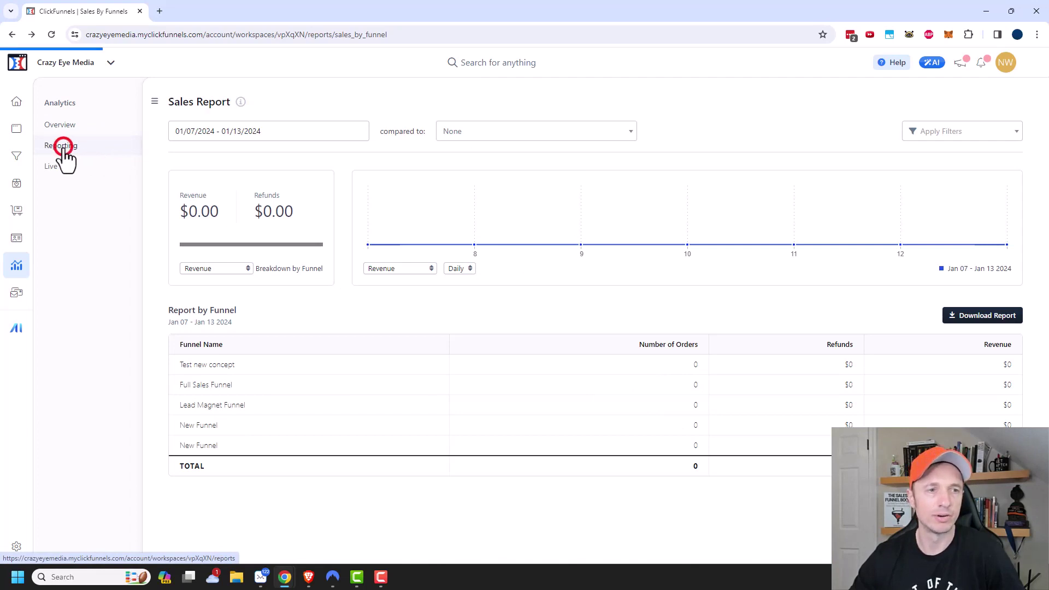
scroll(249, 276, down, 1)
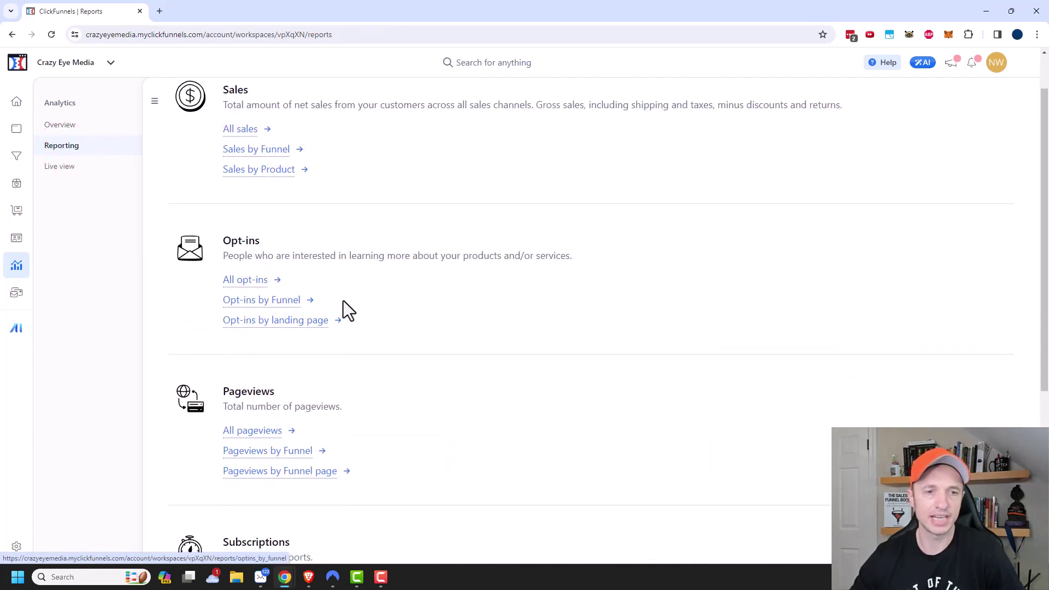
click(311, 306)
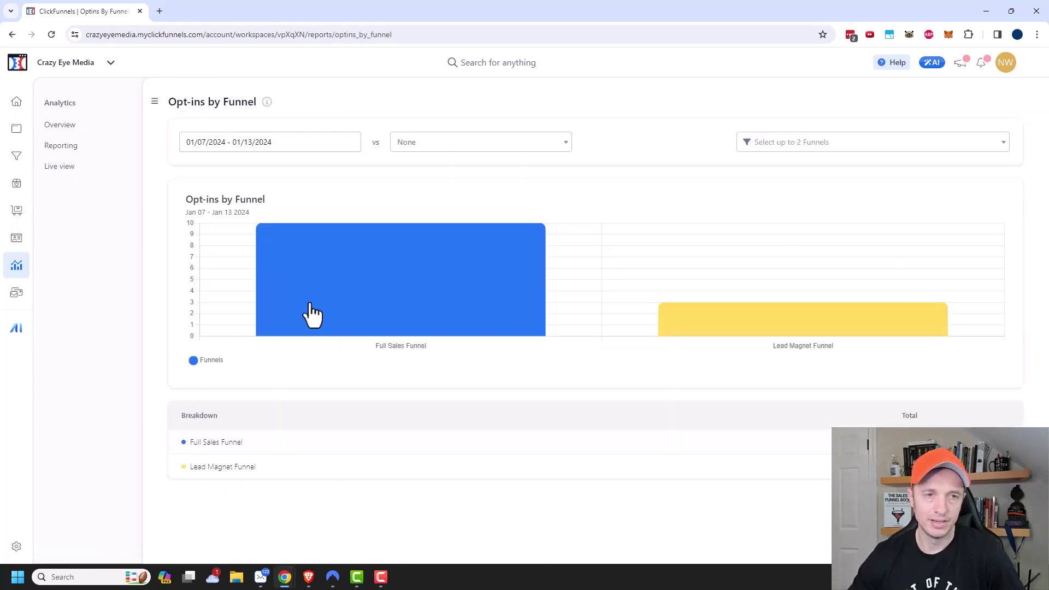
mouse_move(403, 289)
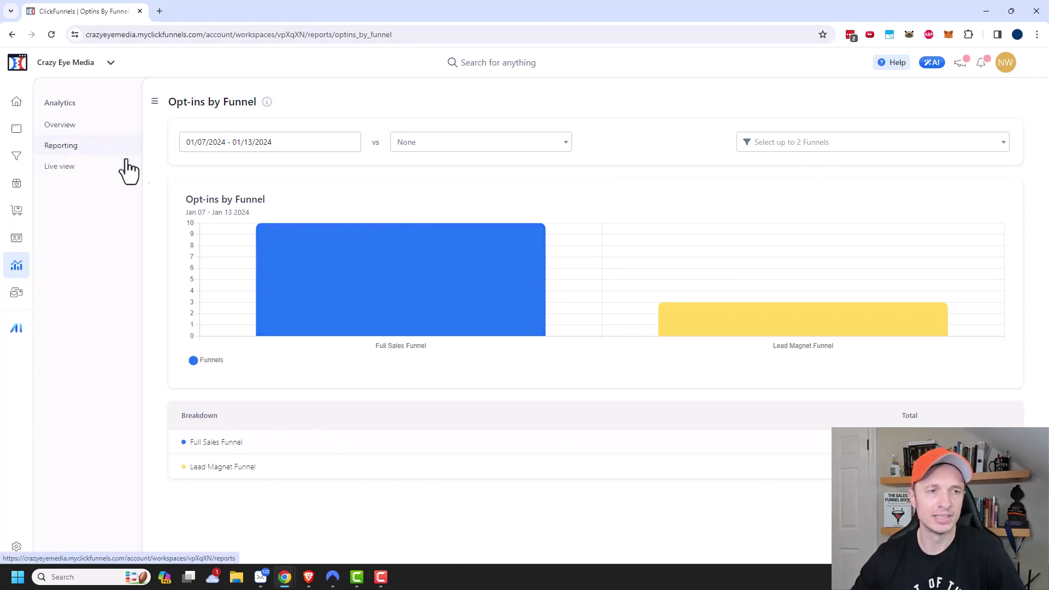
- Go back to Reporting and scroll down to the Subscriptions and Course progress reports
click(87, 146)
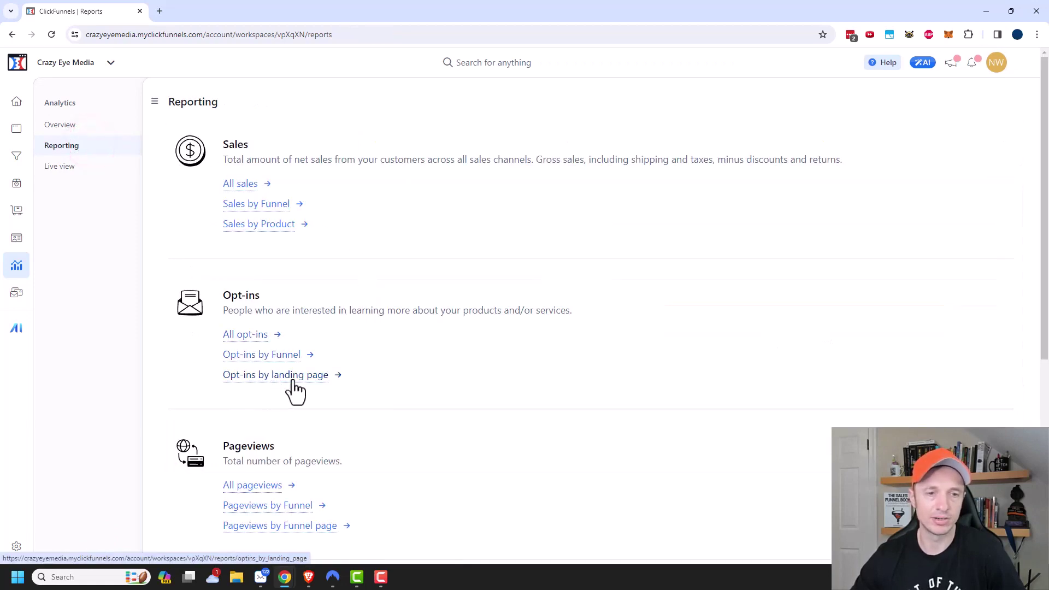
scroll(295, 388, down, 4)
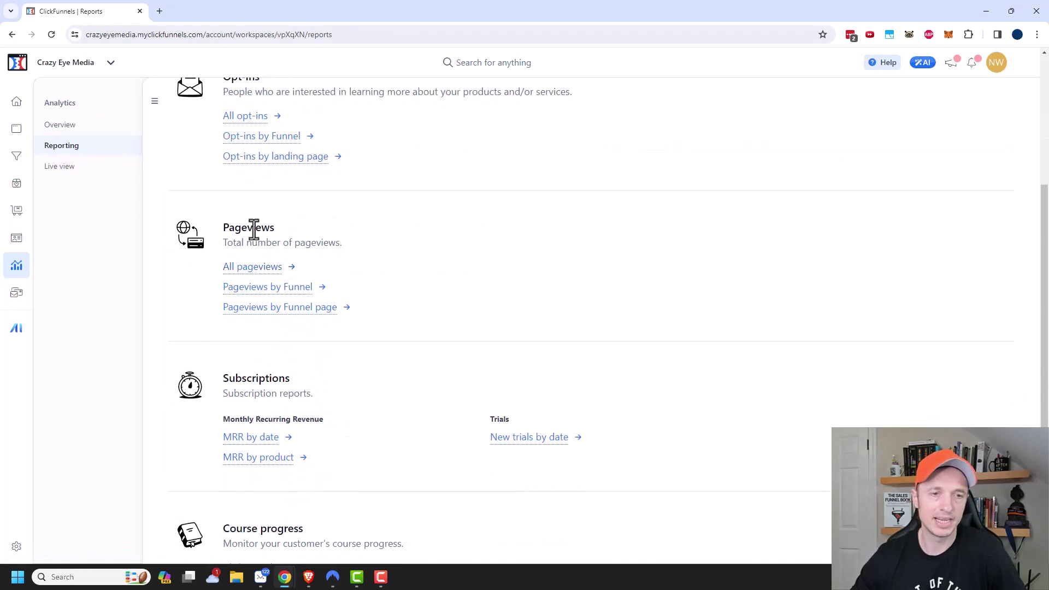
scroll(299, 274, down, 2)
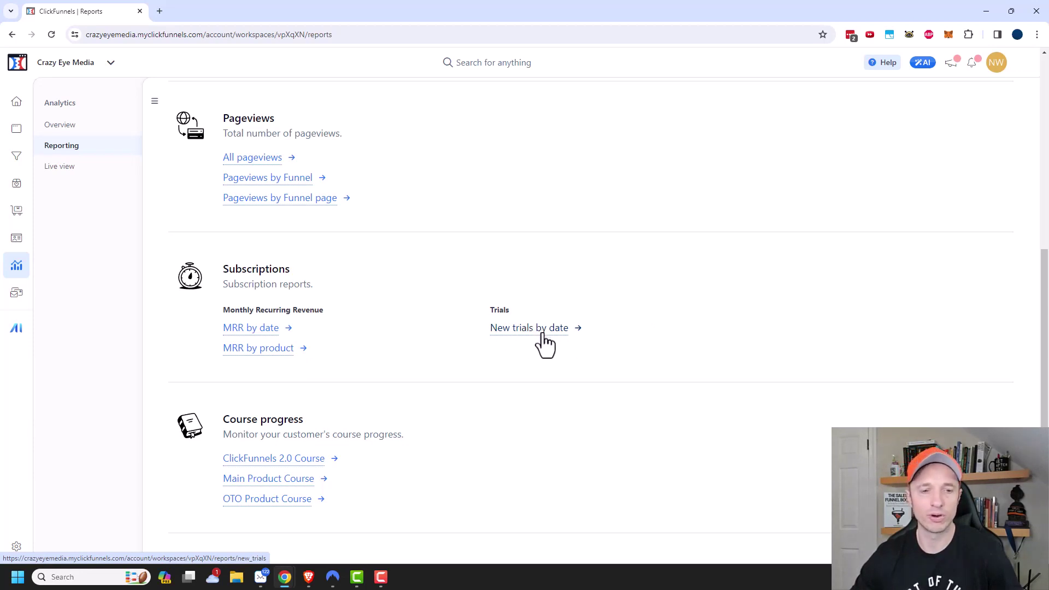
scroll(428, 374, down, 1)
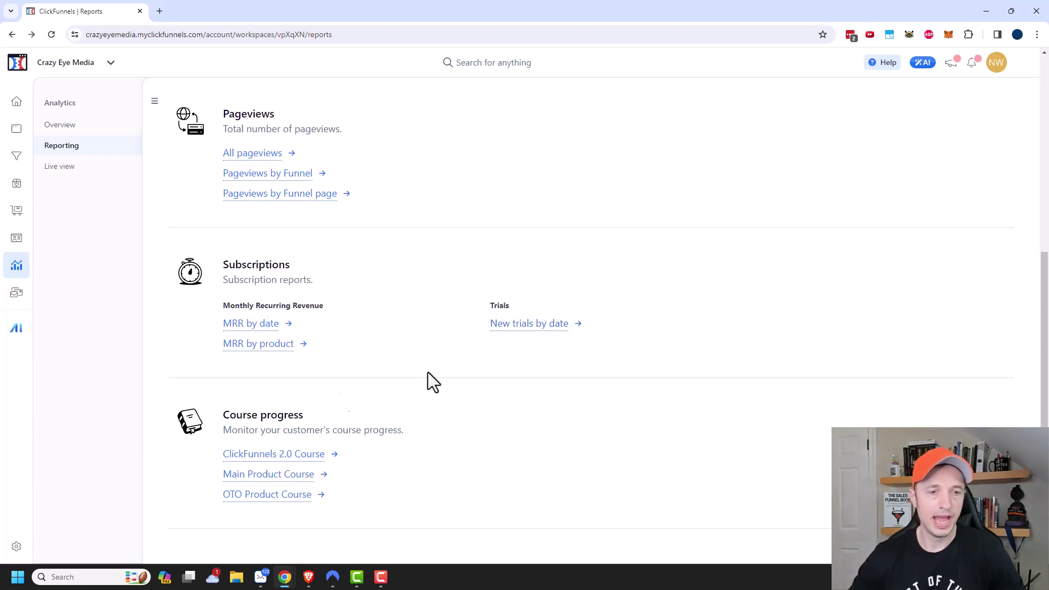
- View the ClickFunnels 2.0 Course's Member Enrollments, then go back to the Analytics overview
click(290, 454)
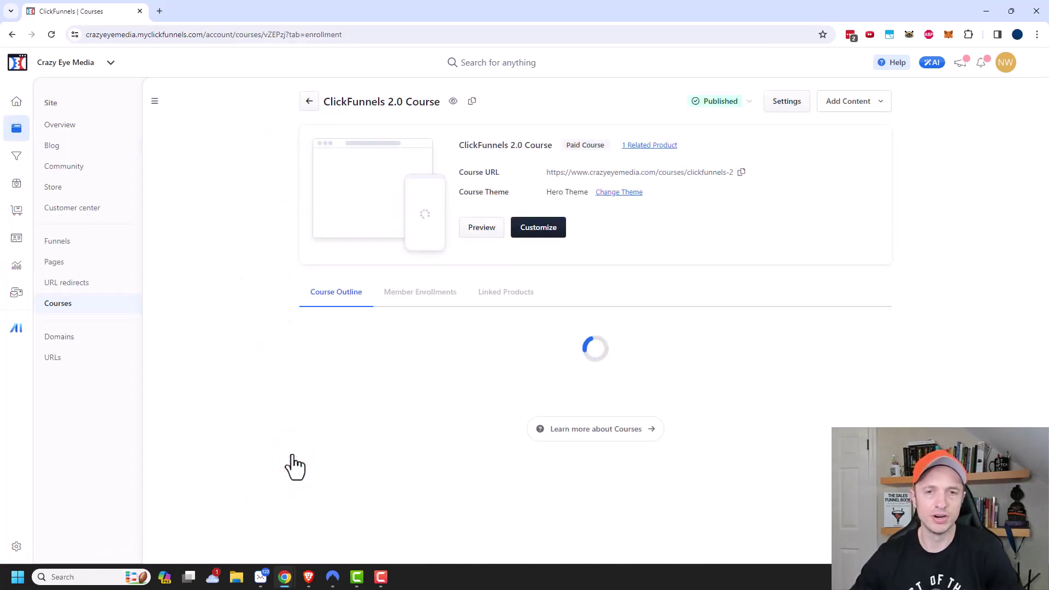
click(421, 298)
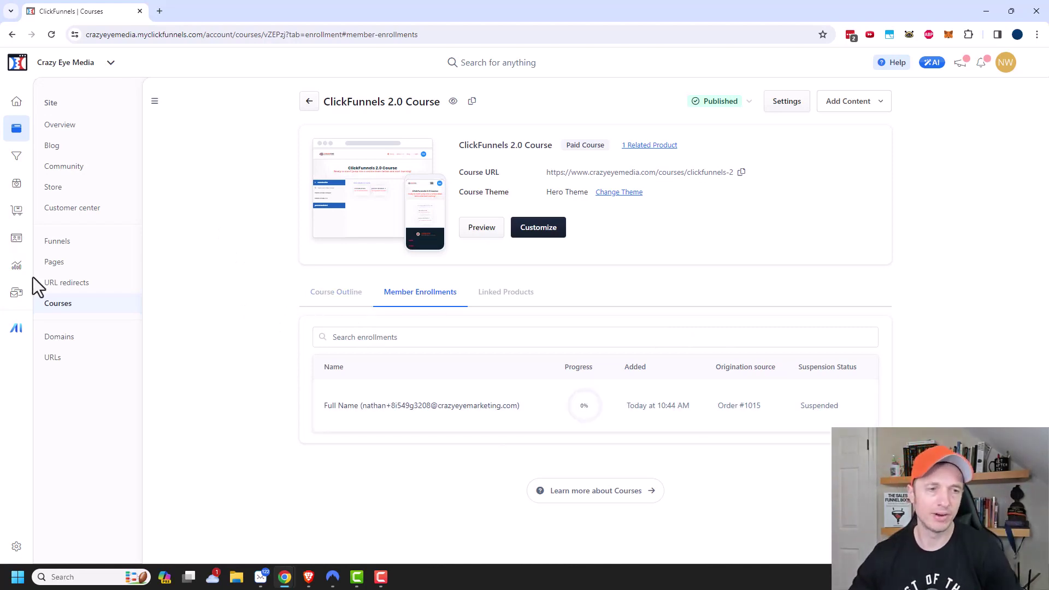
click(17, 266)
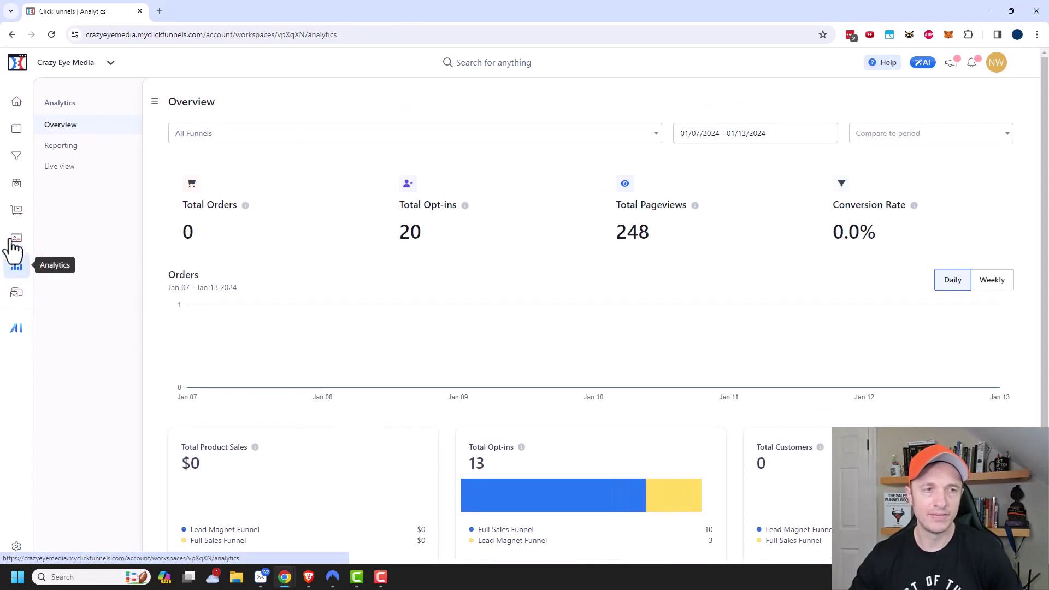
- Watch the Live view feed of pageview and course-viewed events, then switch to the Funnels list
click(64, 171)
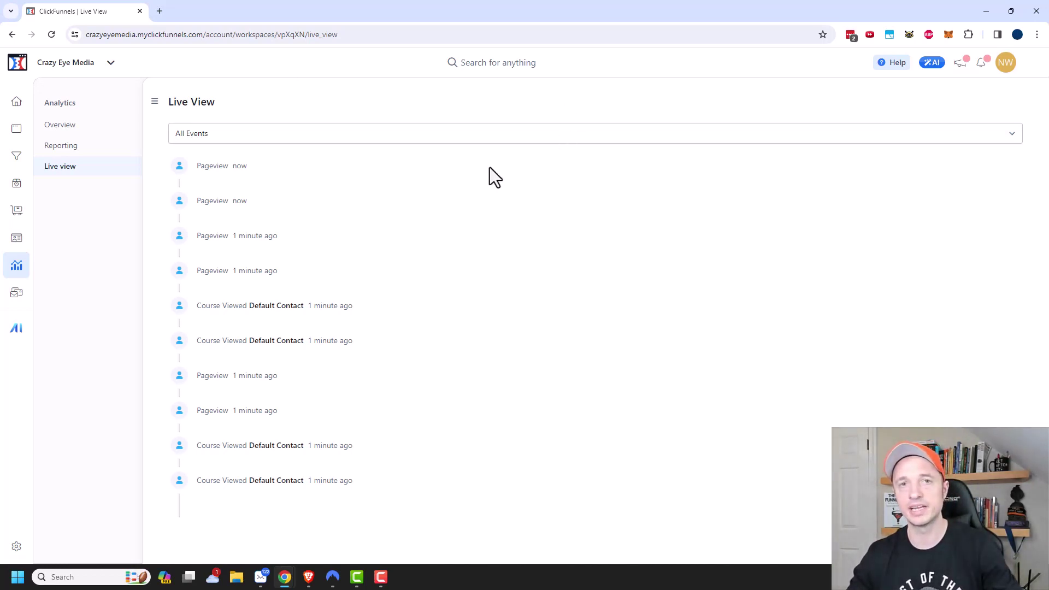
click(17, 155)
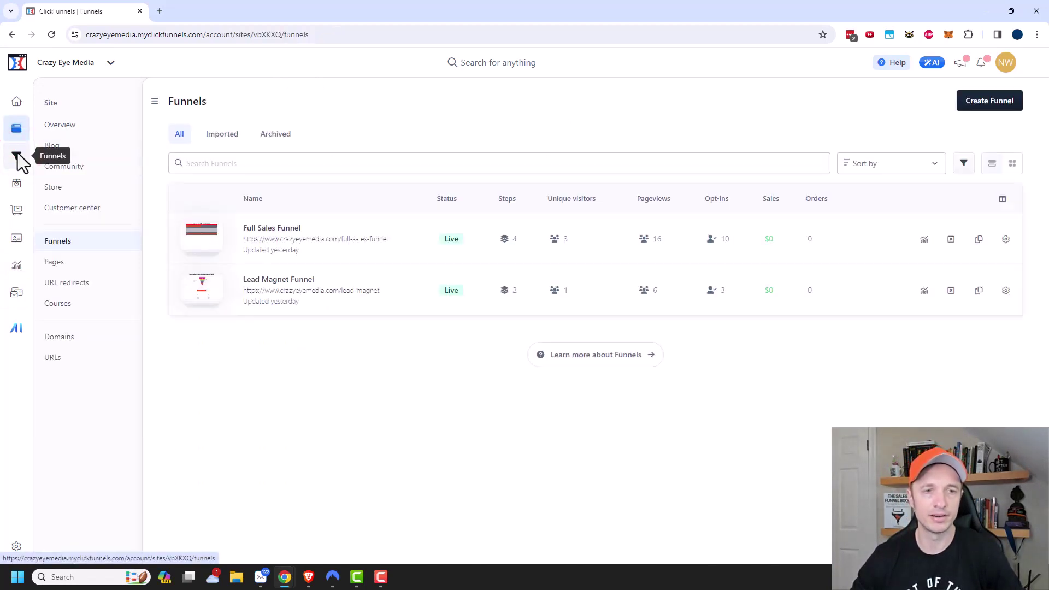
- Open the Full Sales Funnel and set its stats range to Last 30 Days
click(273, 229)
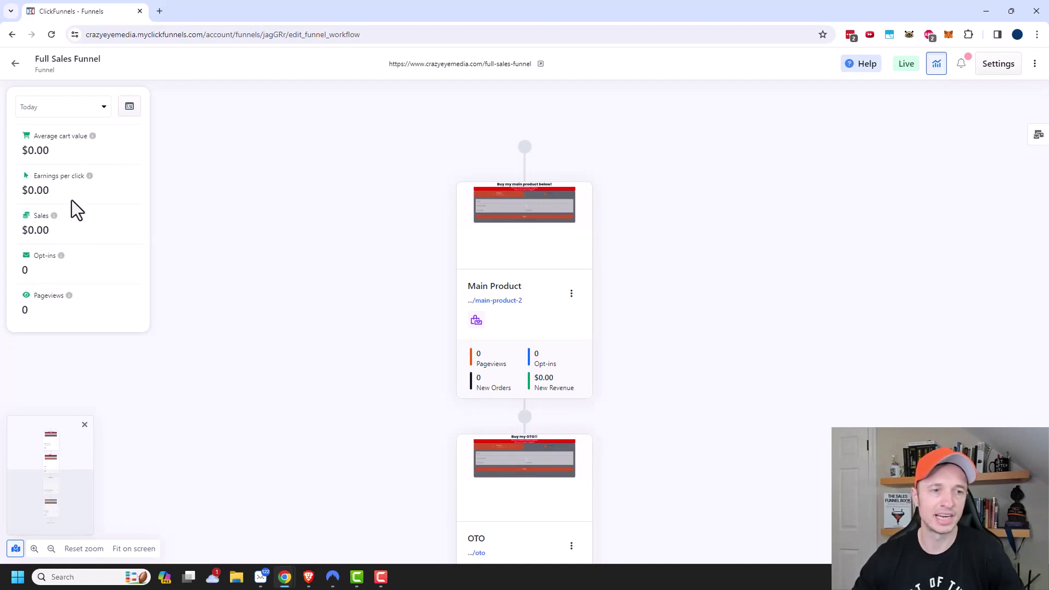
click(102, 108)
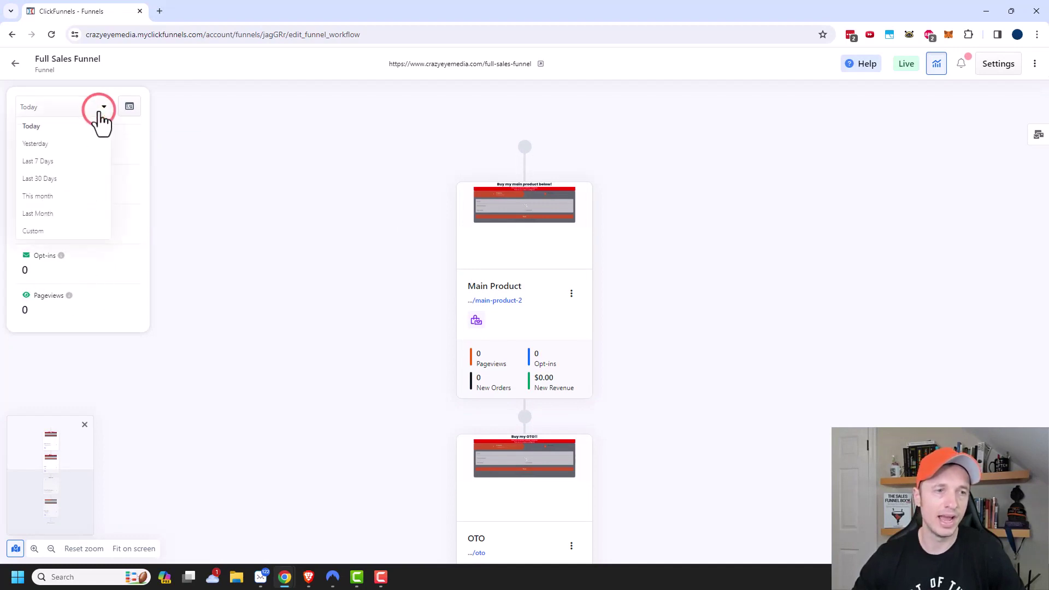
click(60, 178)
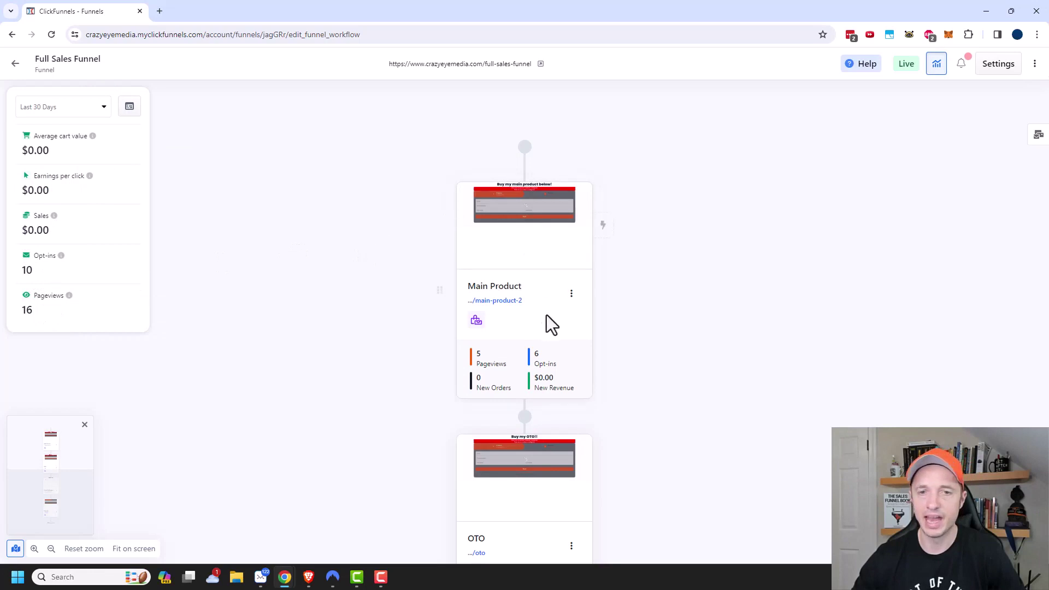
- Read the step cards: Main Product 5 pageviews/6 opt-ins, OTO 3/1, Order Confirmation 4 pageviews
scroll(522, 328, down, 1)
scroll(522, 328, down, 1)
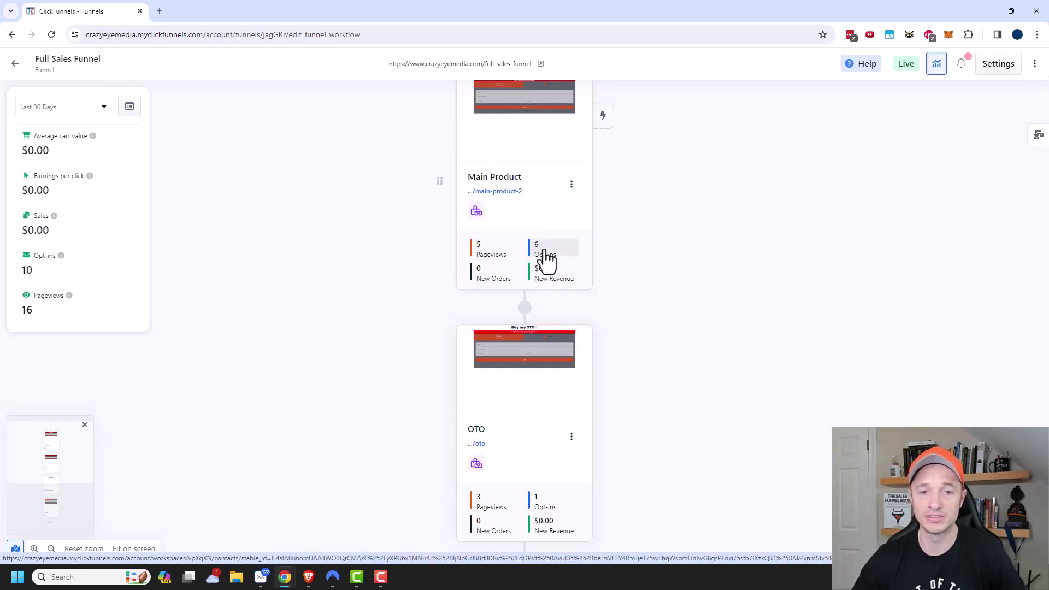
scroll(546, 262, down, 2)
scroll(543, 270, up, 2)
scroll(542, 268, down, 4)
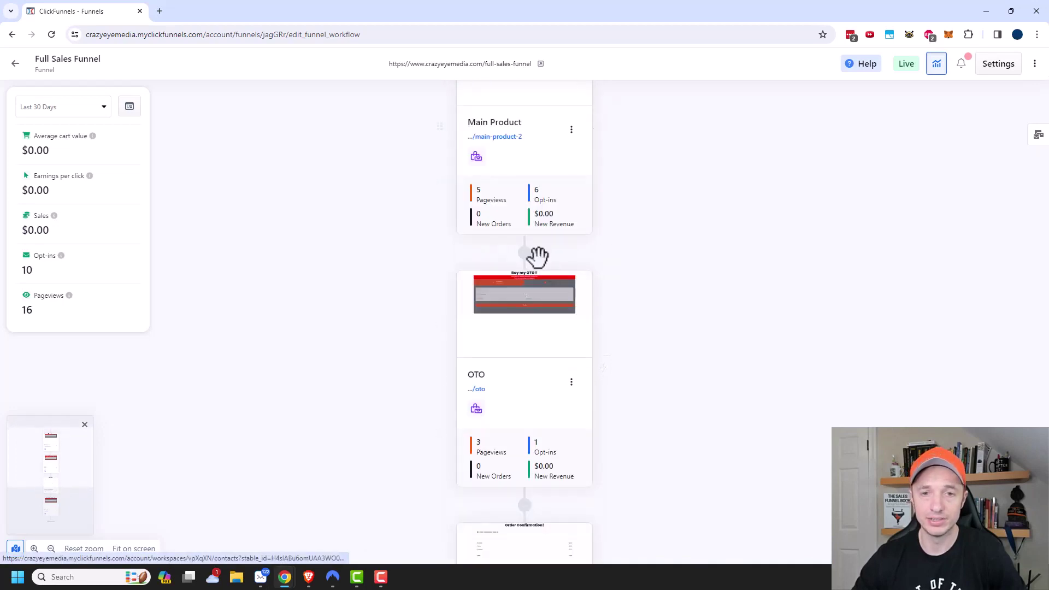
scroll(512, 369, down, 6)
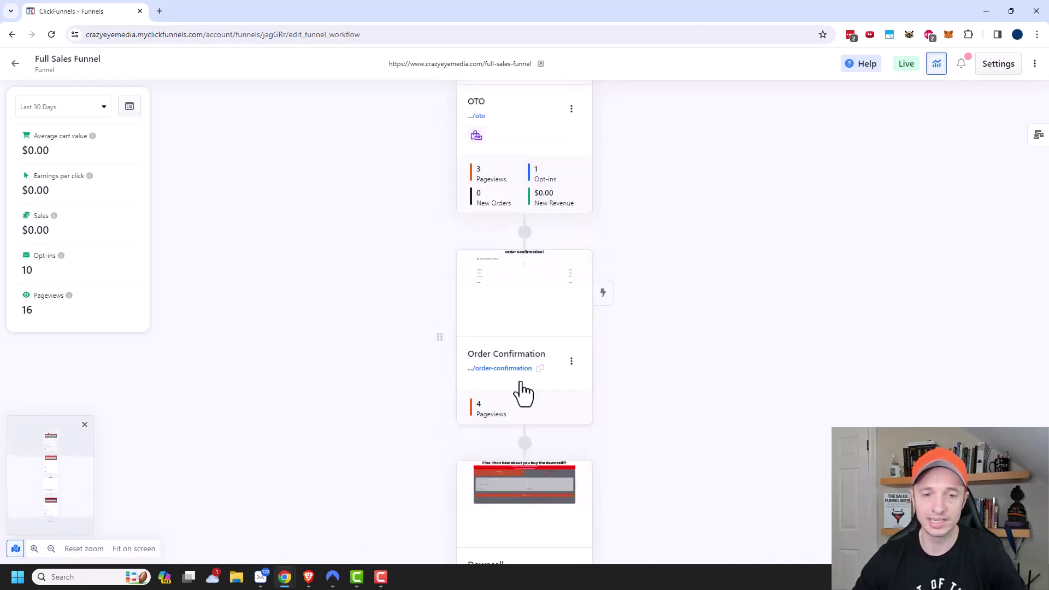
scroll(495, 366, down, 1)
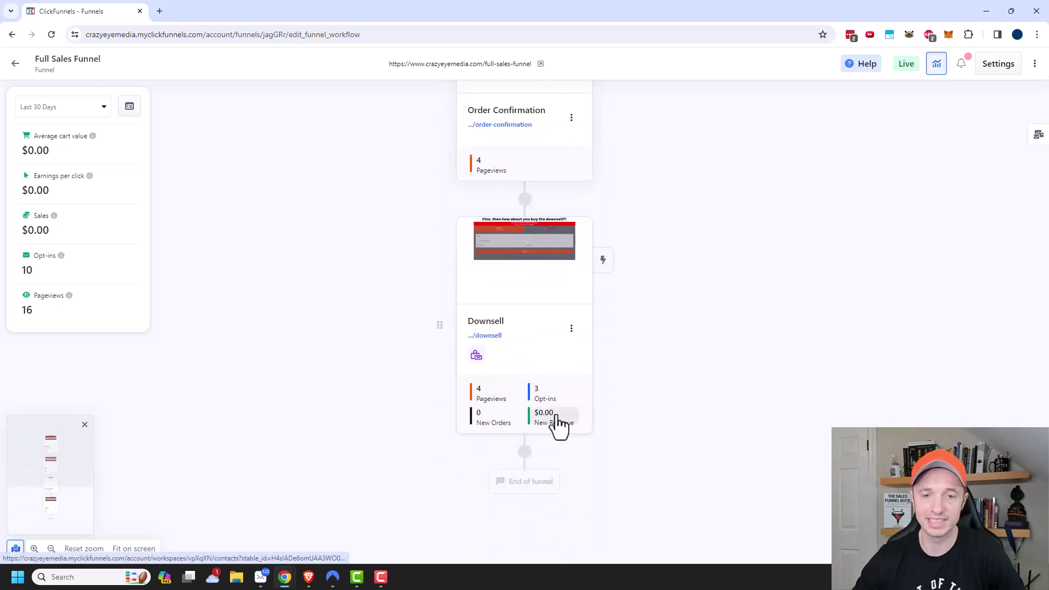
mouse_move(525, 285)
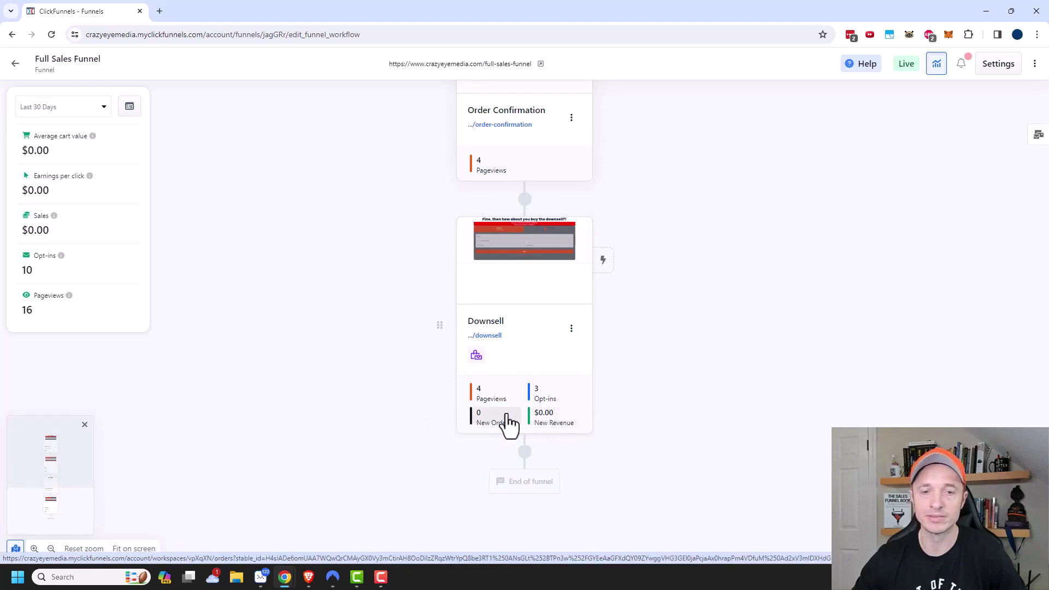
scroll(563, 434, up, 4)
scroll(564, 434, up, 2)
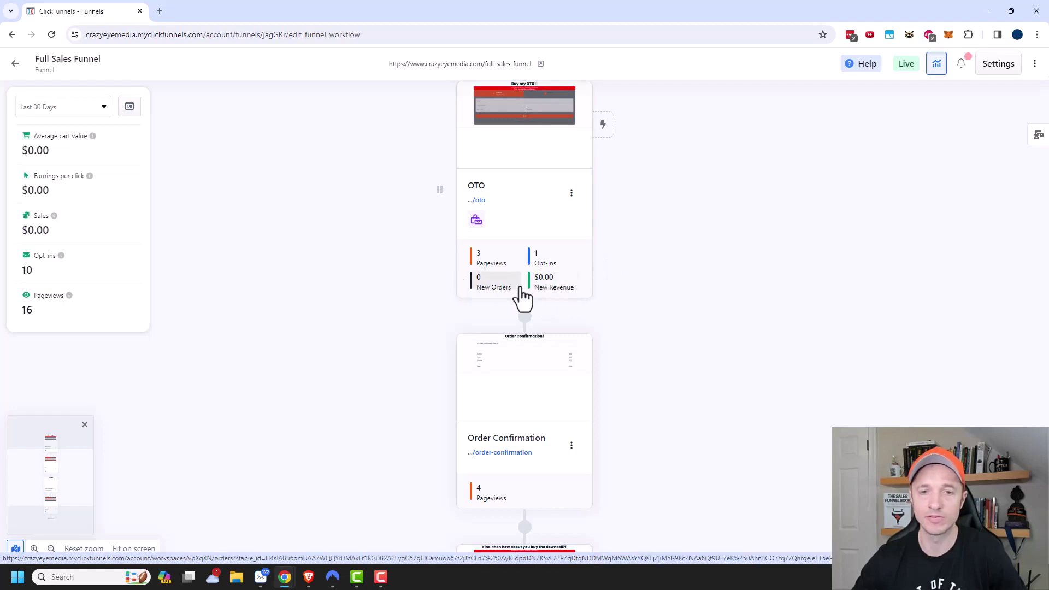
scroll(607, 310, up, 6)
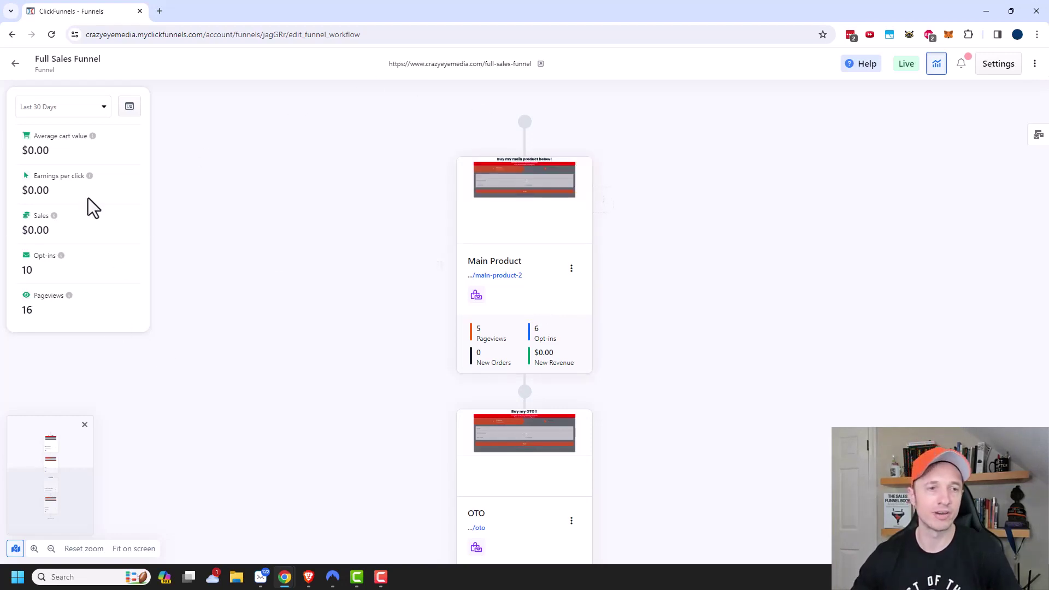
scroll(565, 337, down, 9)
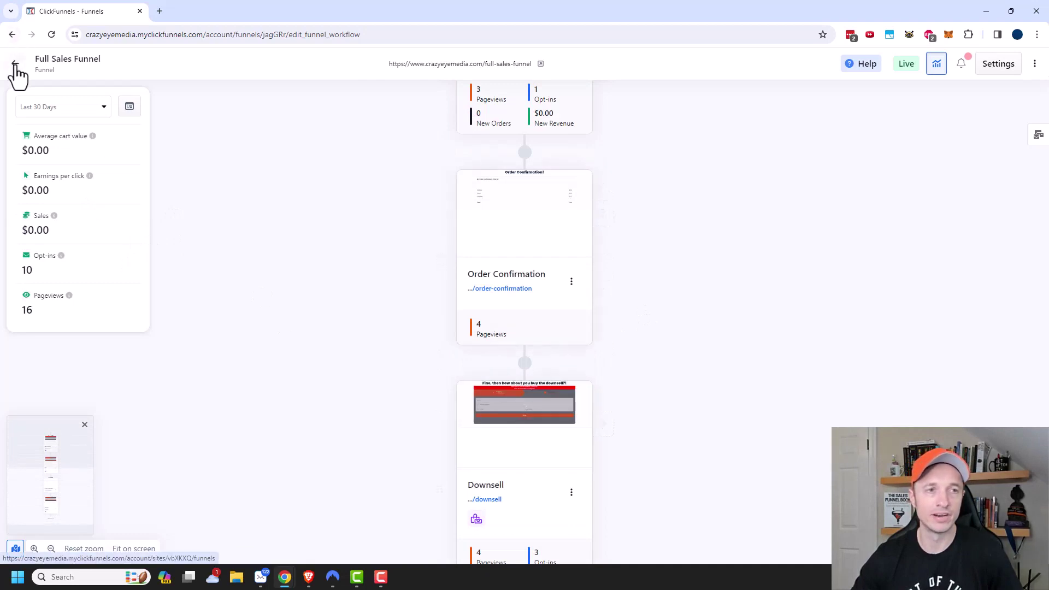
- Leave the Full Sales Funnel and return to the list of all funnels
click(15, 63)
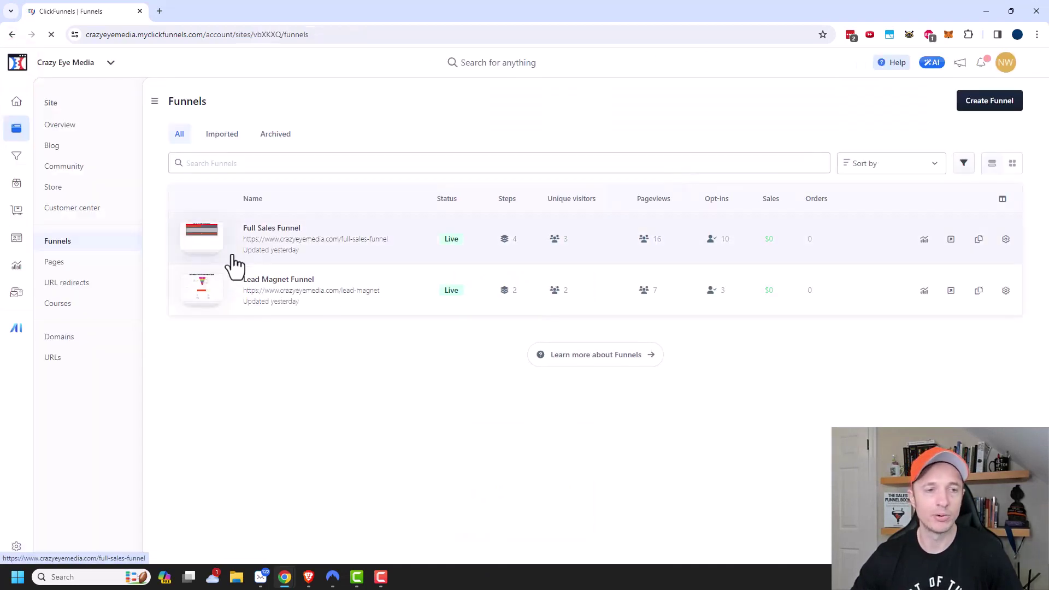
click(15, 266)
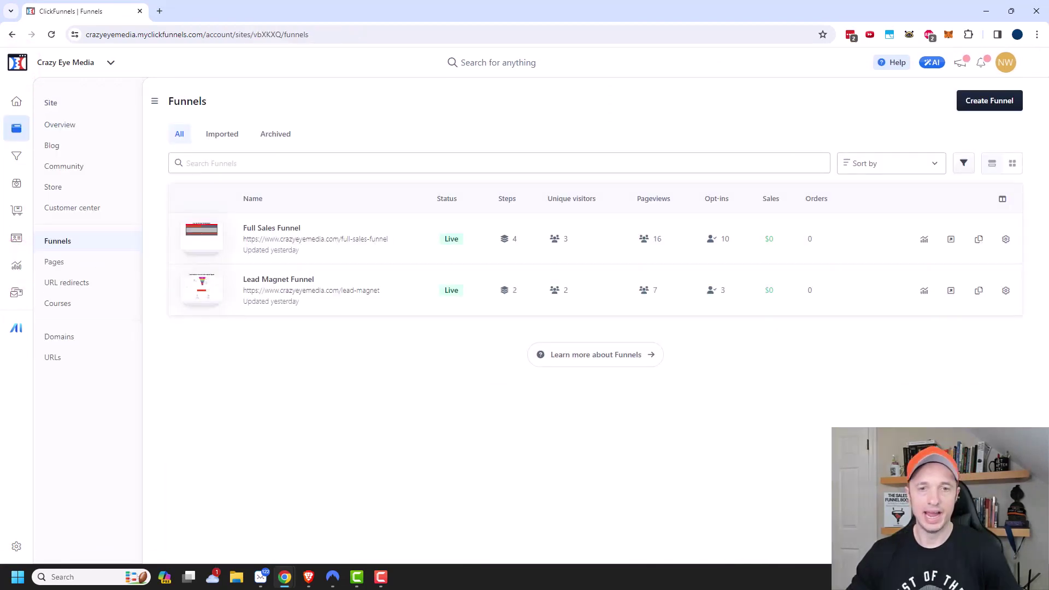